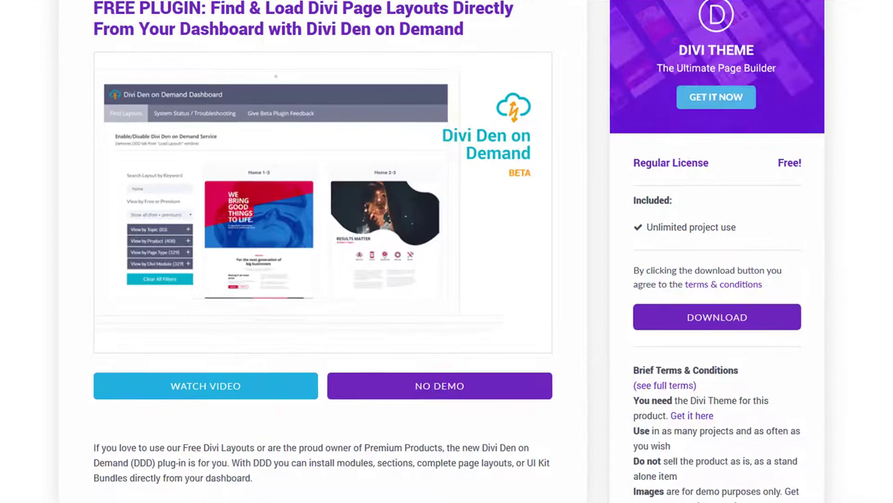
Step: Download the free Divi Den on Demand plugin from its product page
{"action": "scroll", "coordinate": [750, 143], "scroll_direction": "up", "scroll_amount": 3}
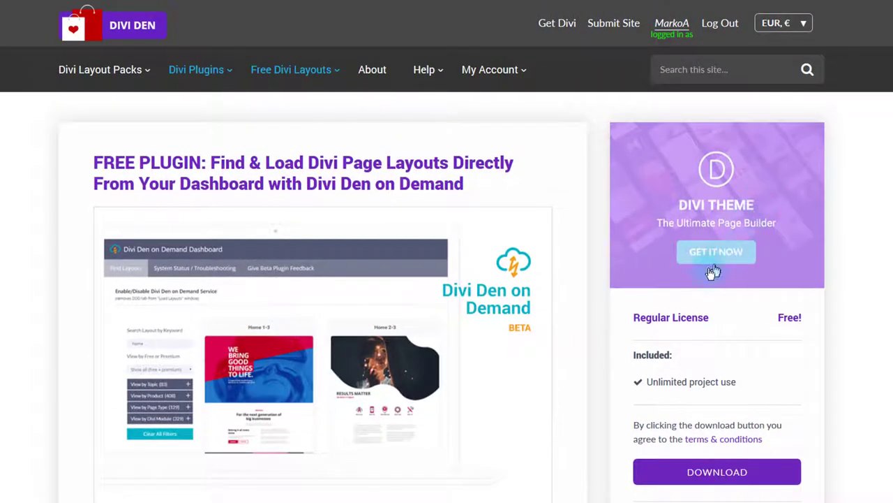
{"action": "scroll", "coordinate": [700, 277], "scroll_direction": "down", "scroll_amount": 1}
{"action": "scroll", "coordinate": [702, 279], "scroll_direction": "up", "scroll_amount": 1}
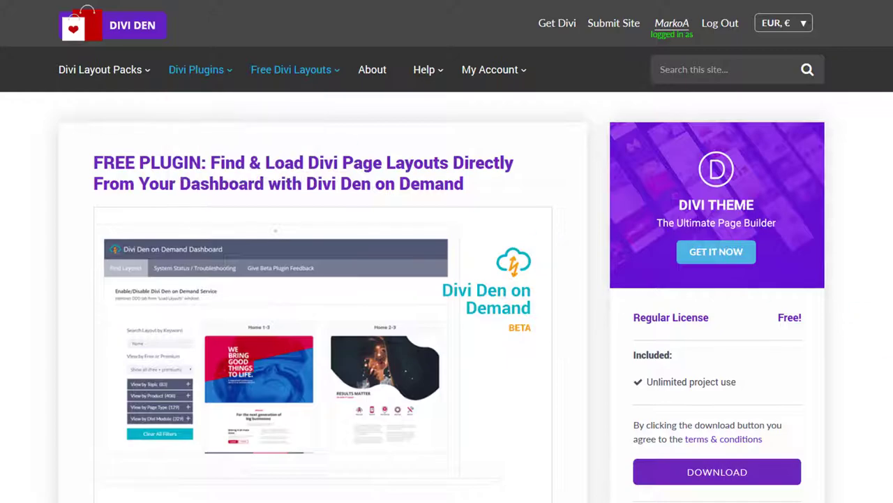
{"action": "scroll", "coordinate": [803, 293], "scroll_direction": "down", "scroll_amount": 3}
{"action": "left_click", "coordinate": [730, 290]}
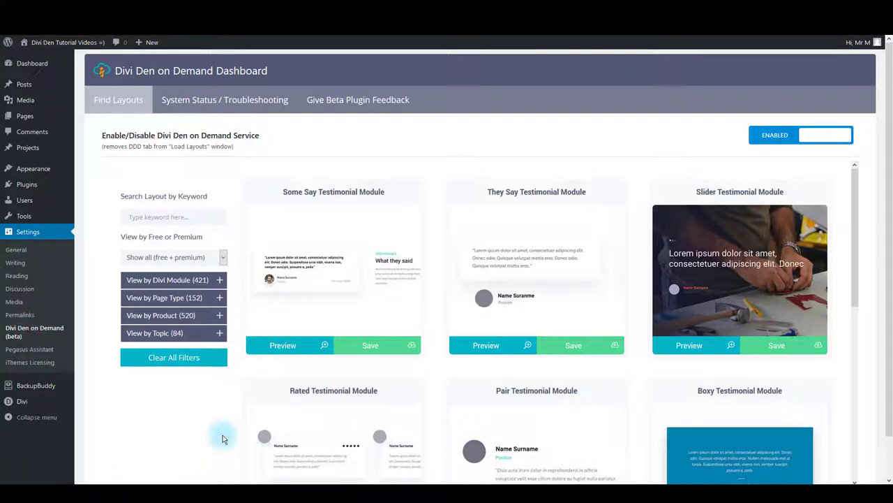
Step: Filter Find Layouts by product to the Pegasus Bundle and browse the results
{"action": "left_click", "coordinate": [171, 316]}
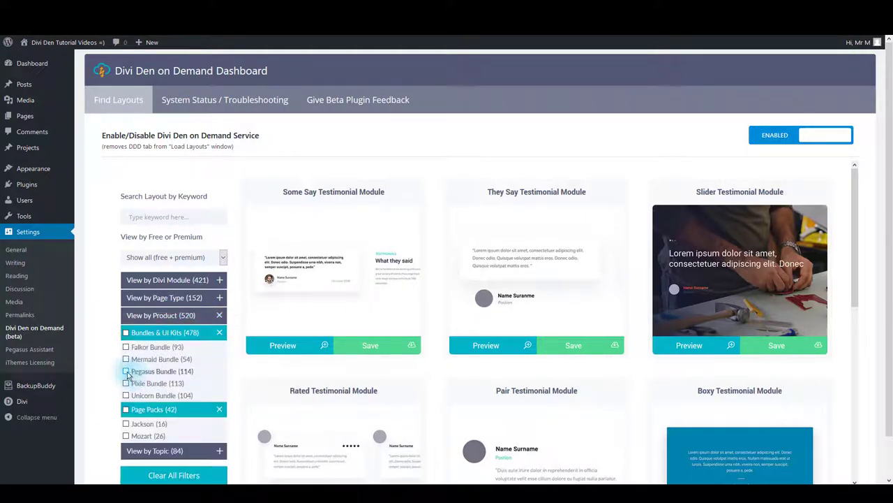
{"action": "left_click", "coordinate": [127, 373]}
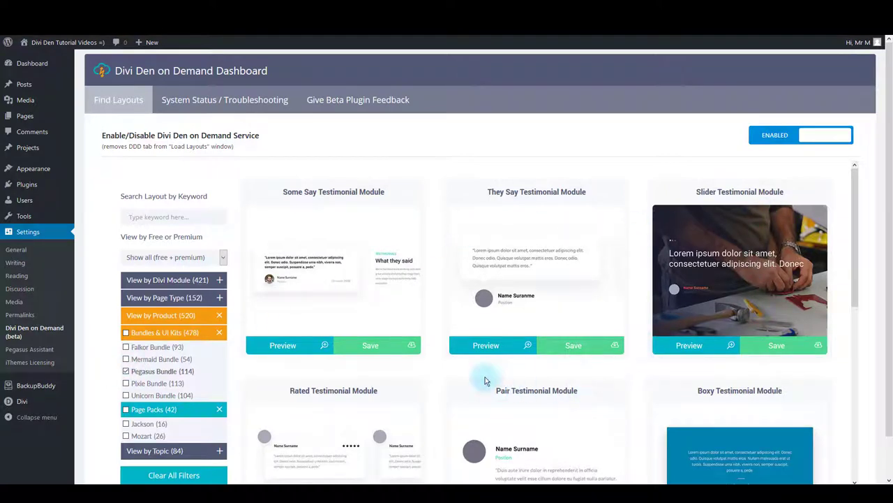
{"action": "scroll", "coordinate": [638, 364], "scroll_direction": "down", "scroll_amount": 2}
{"action": "scroll", "coordinate": [637, 364], "scroll_direction": "down", "scroll_amount": 2}
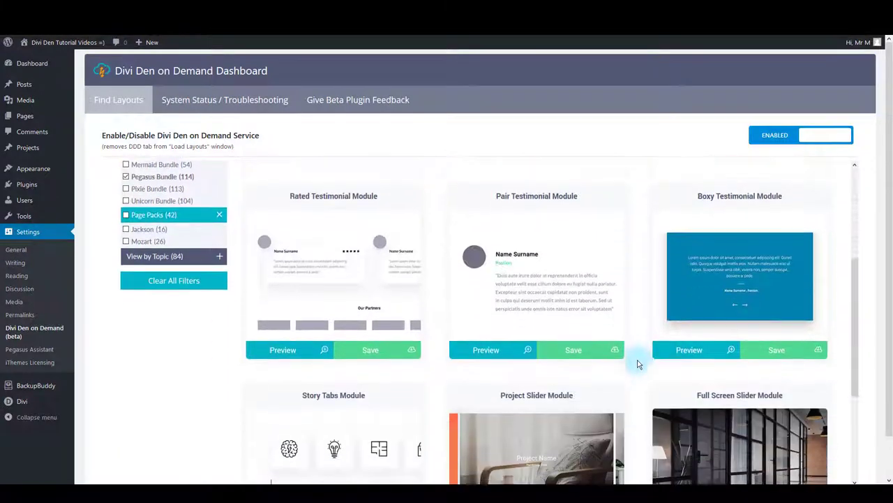
{"action": "scroll", "coordinate": [638, 363], "scroll_direction": "down", "scroll_amount": 1}
{"action": "scroll", "coordinate": [637, 364], "scroll_direction": "up", "scroll_amount": 3}
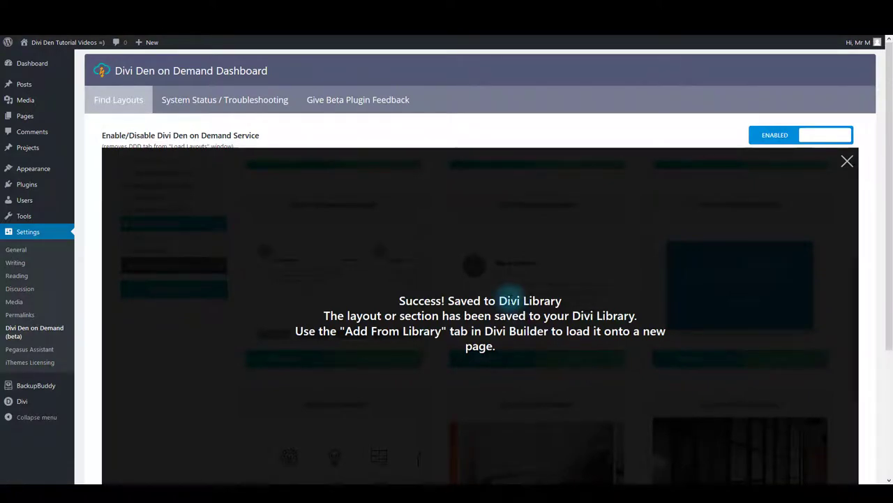
Step: Dismiss the Pair Testimonial Module saved-to-library confirmation
{"action": "left_click", "coordinate": [510, 293]}
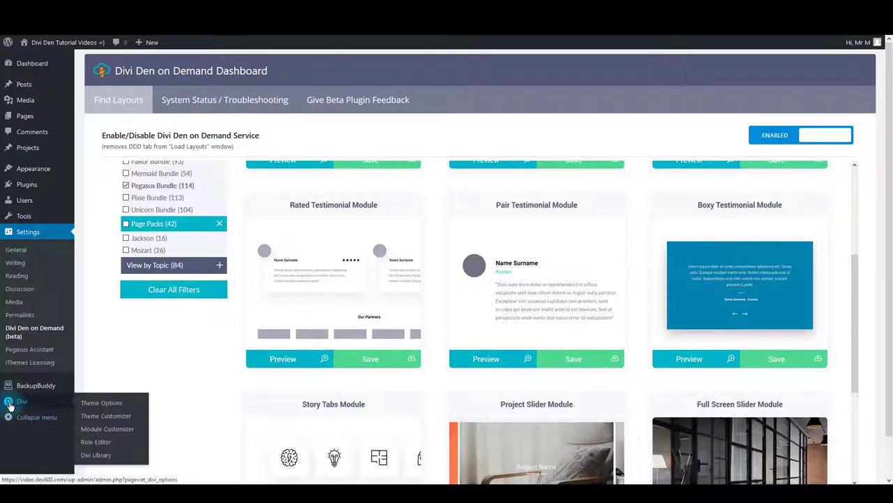
{"action": "mouse_move", "coordinate": [22, 401]}
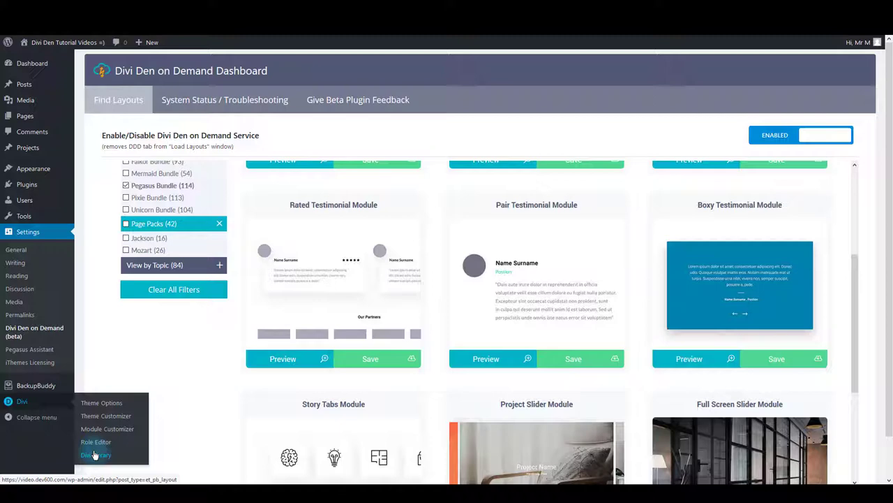
{"action": "scroll", "coordinate": [145, 363], "scroll_direction": "up", "scroll_amount": 2}
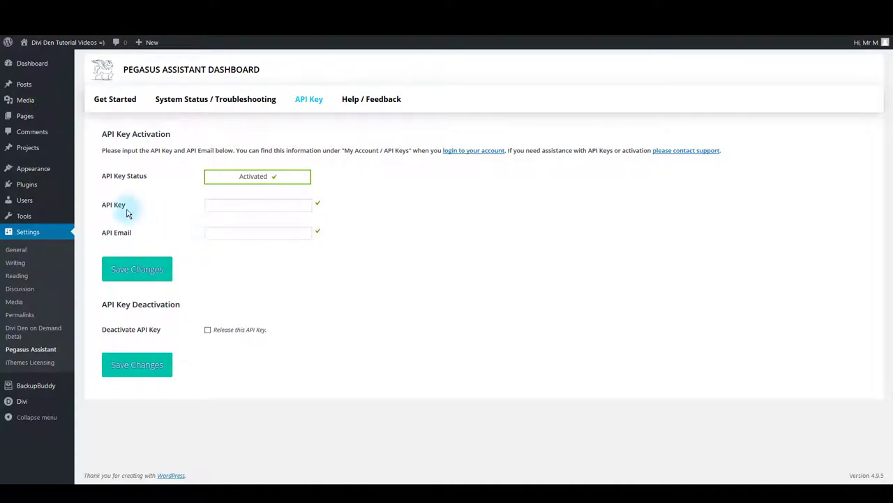
{"action": "mouse_move", "coordinate": [125, 205]}
{"action": "left_mouse_down"}
{"action": "mouse_move", "coordinate": [102, 204]}
{"action": "mouse_move", "coordinate": [205, 184]}
{"action": "left_mouse_up"}
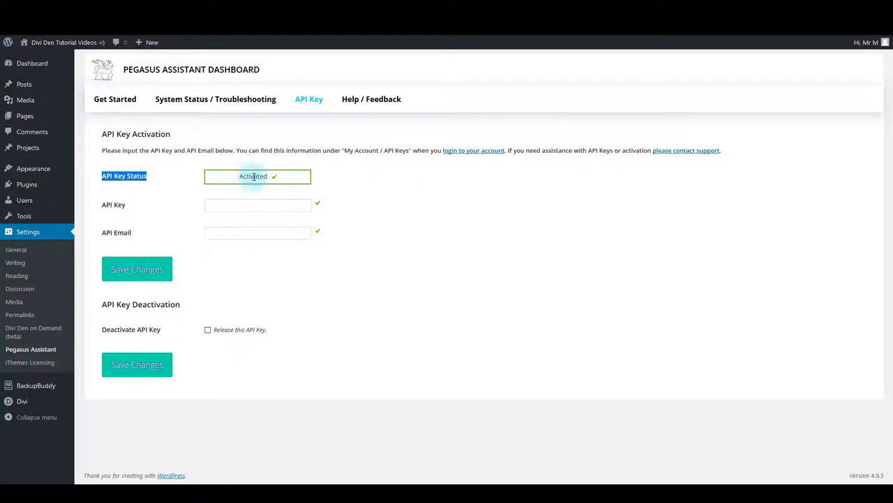
{"action": "left_click", "coordinate": [421, 194]}
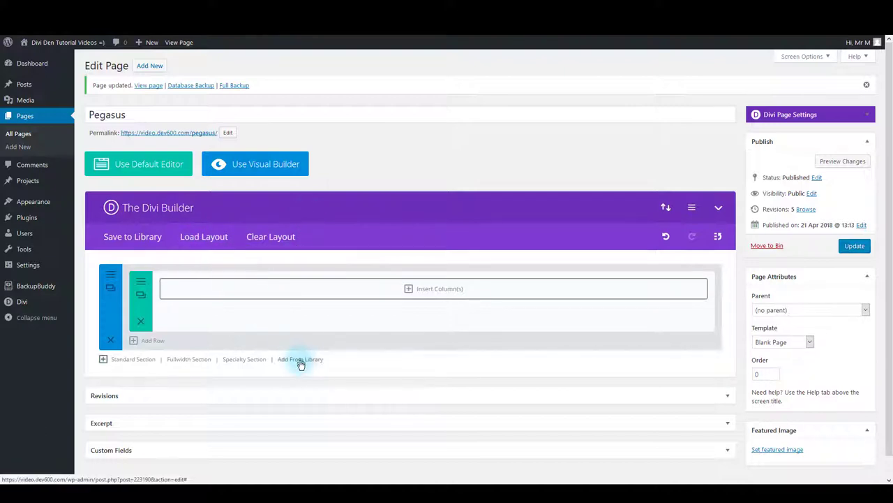
Step: In Load Layout, filter page layouts to the Pegasus Bundle to load Blog Landing Page 2
{"action": "left_click", "coordinate": [186, 241]}
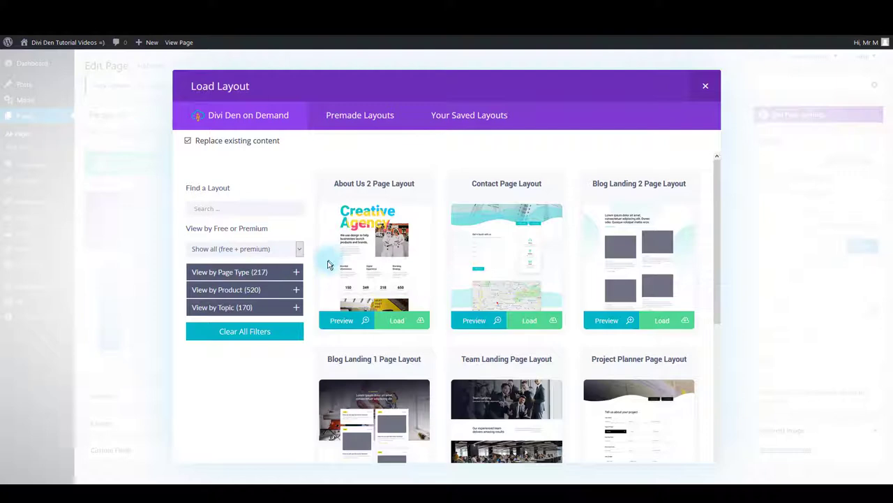
{"action": "left_click", "coordinate": [256, 289]}
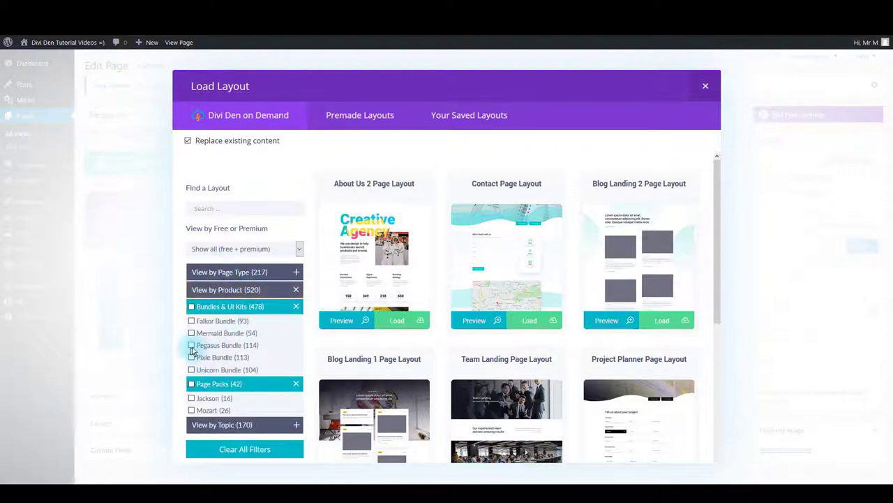
{"action": "left_click", "coordinate": [192, 346]}
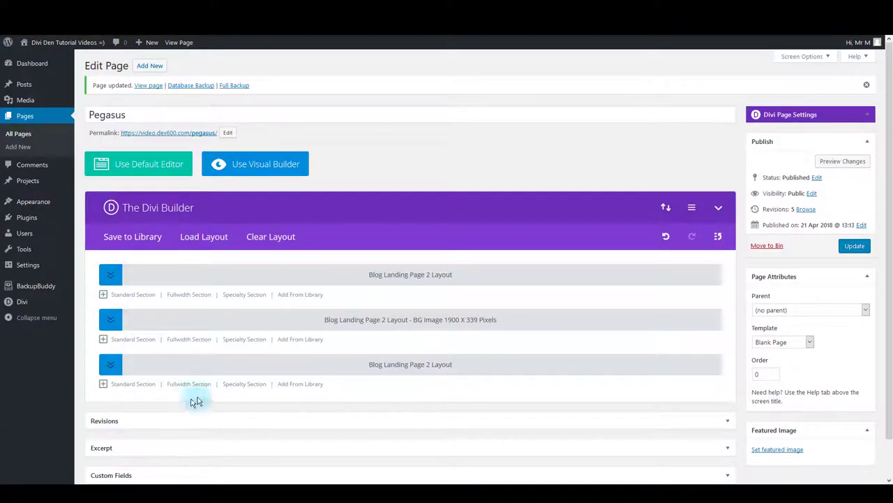
Step: Update the Pegasus page, view it live, and return to the page editor
{"action": "left_click", "coordinate": [853, 248]}
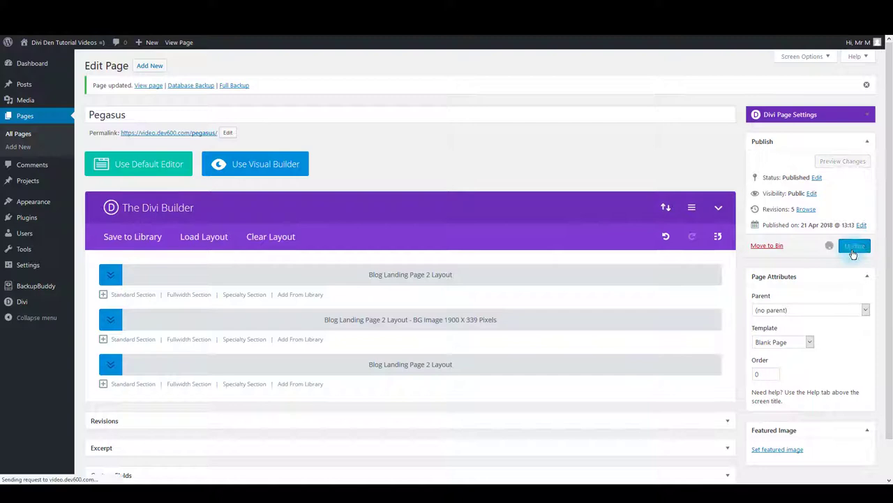
{"action": "left_click", "coordinate": [190, 133]}
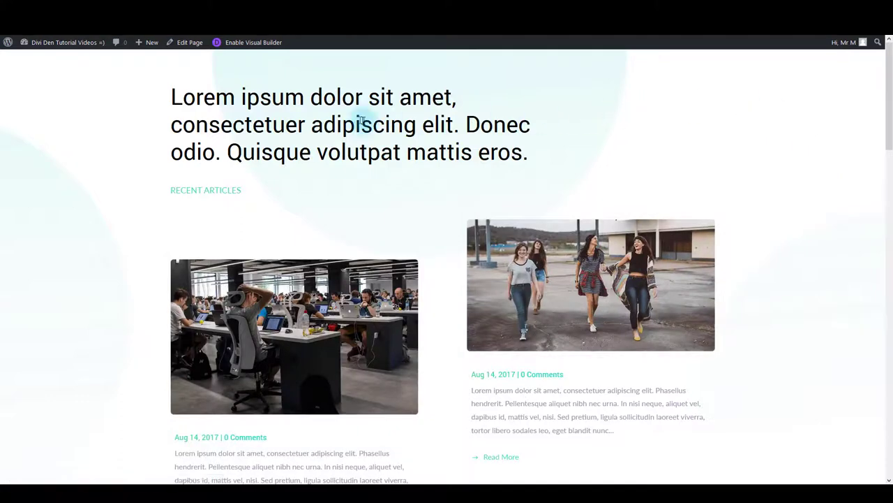
{"action": "key", "text": "alt+Left"}
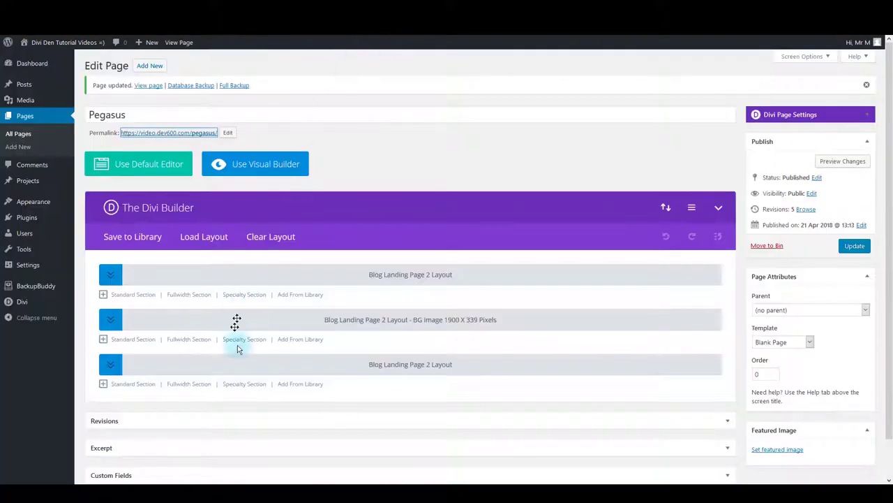
{"action": "left_click", "coordinate": [274, 242]}
{"action": "left_click", "coordinate": [447, 335]}
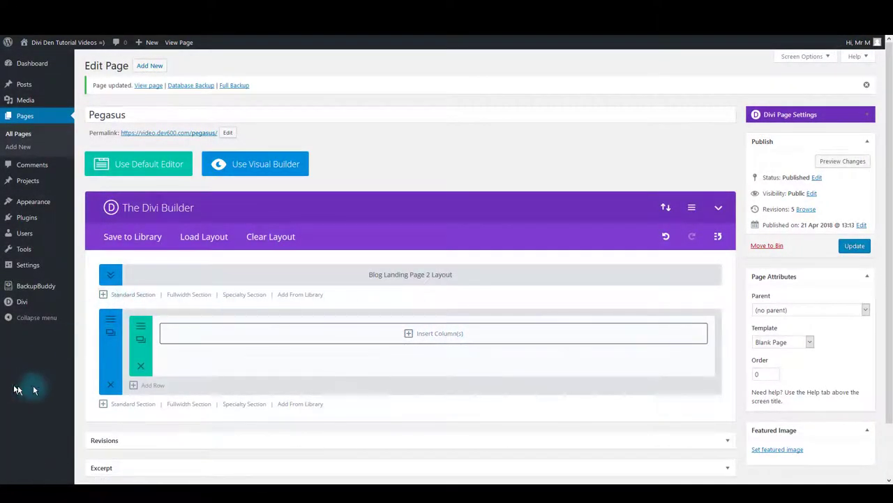
Step: Clear the page's entire layout and bring up the Add From Library section loader
{"action": "left_click", "coordinate": [112, 274]}
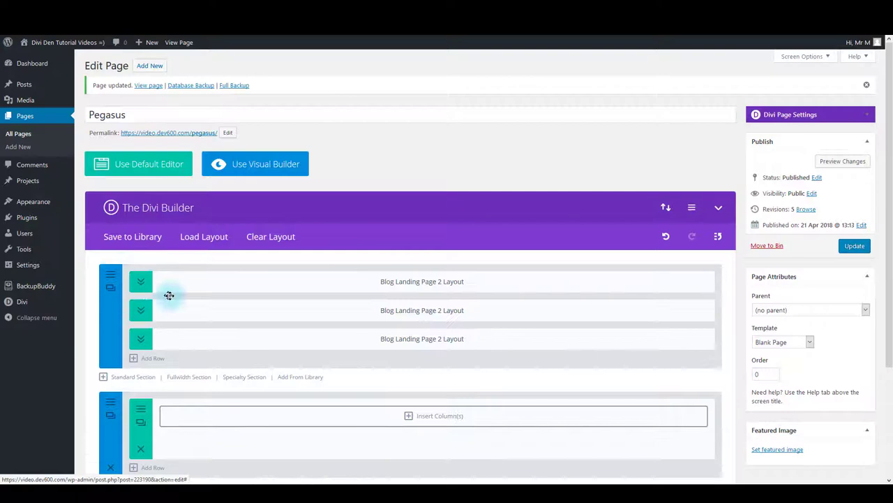
{"action": "left_click", "coordinate": [269, 241]}
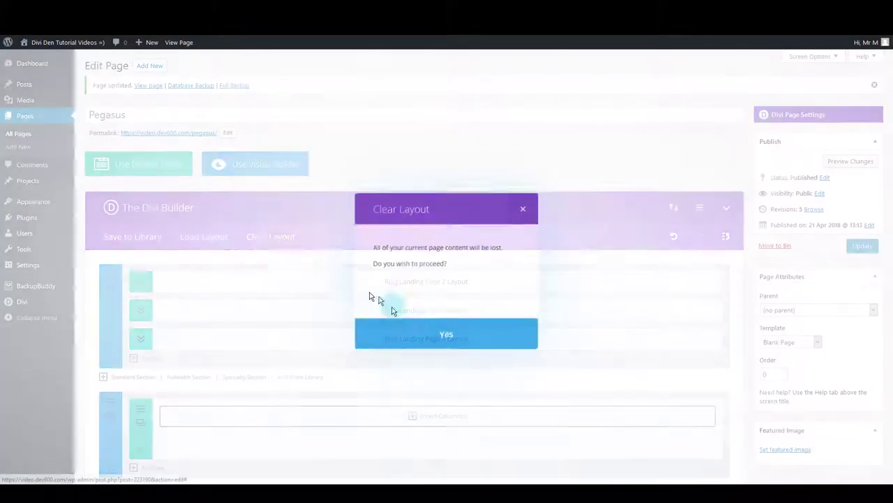
{"action": "left_click", "coordinate": [425, 333]}
{"action": "left_click", "coordinate": [299, 340]}
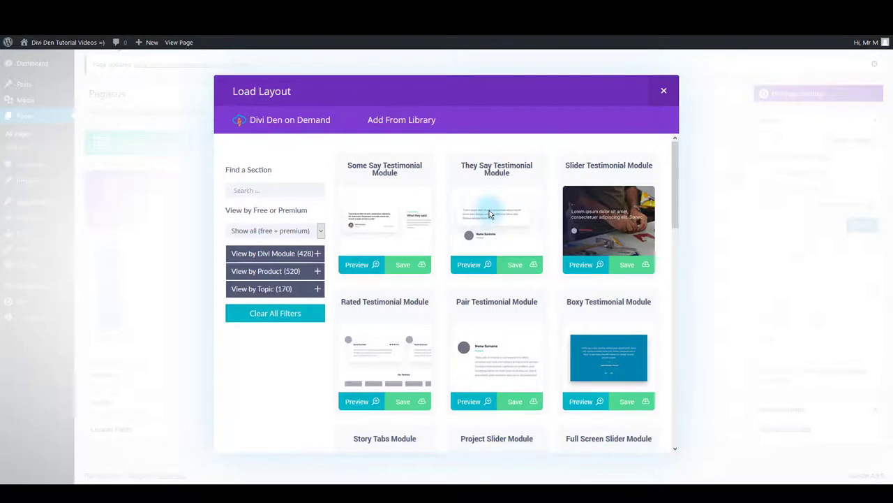
Step: Filter sections to the Pegasus Bundle and save Boxy Testimonial Module to the library
{"action": "left_click", "coordinate": [279, 272]}
{"action": "left_click", "coordinate": [275, 287]}
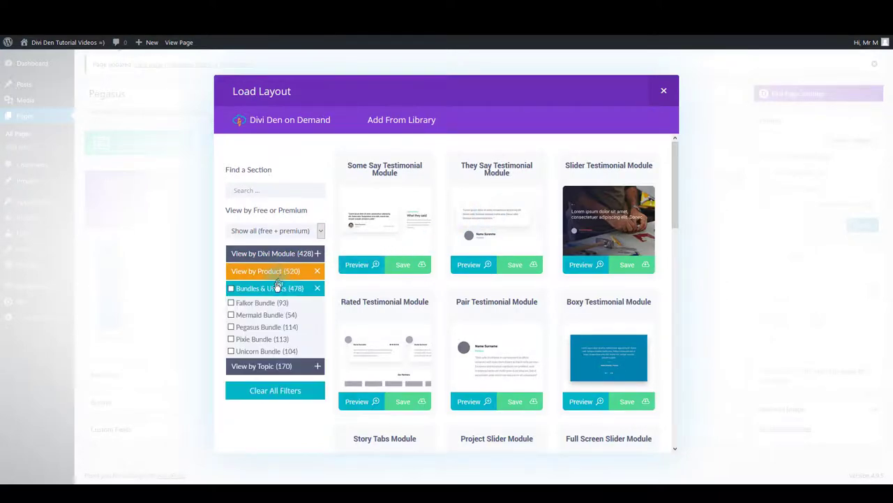
{"action": "left_click", "coordinate": [260, 326]}
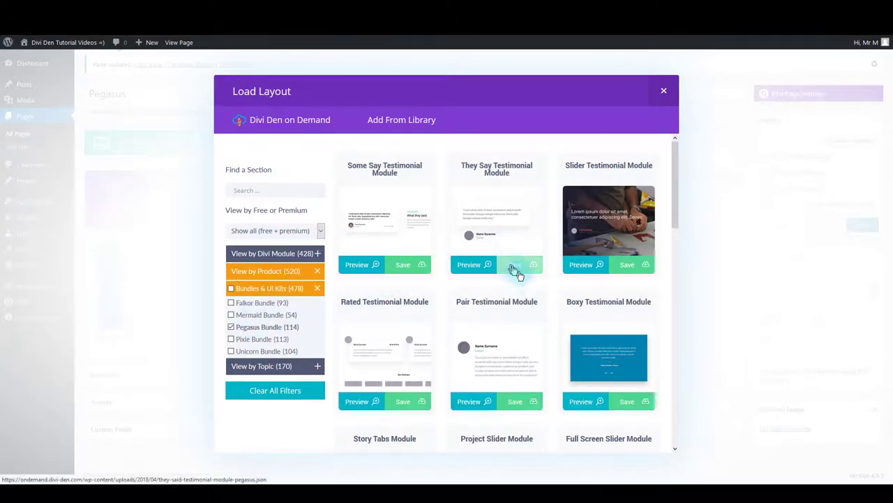
{"action": "scroll", "coordinate": [534, 285], "scroll_direction": "down", "scroll_amount": 3}
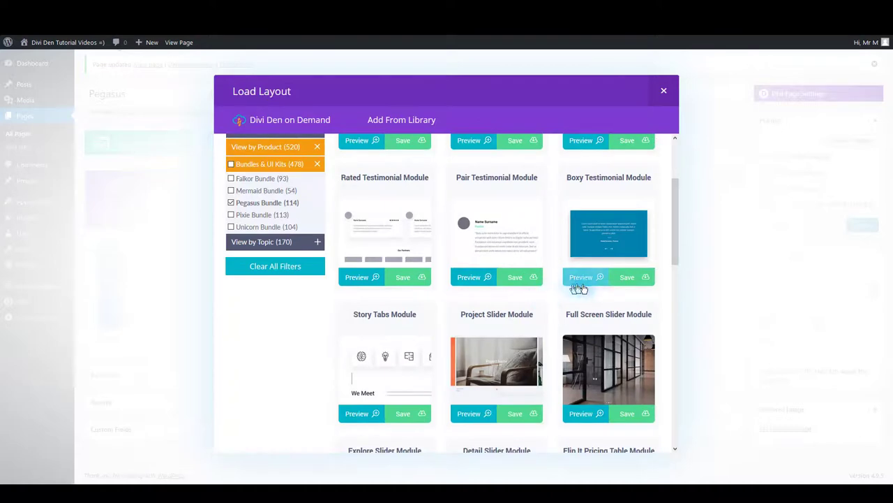
{"action": "left_click", "coordinate": [628, 284]}
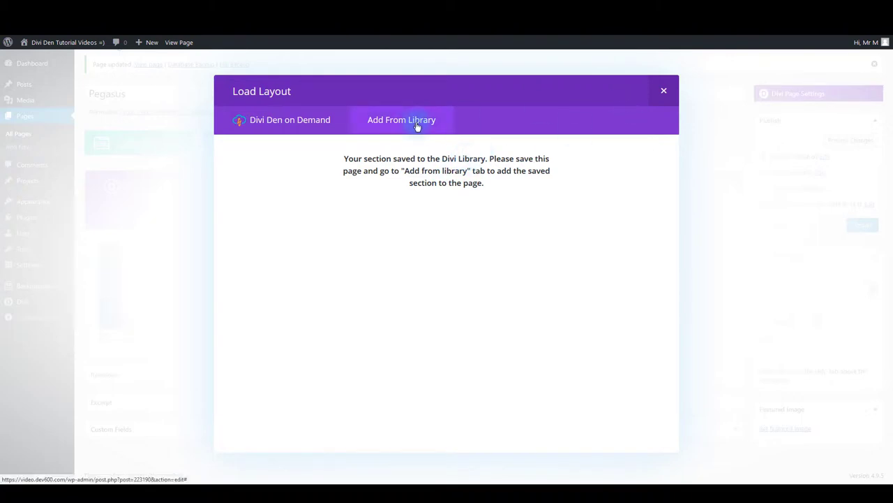
Step: Review the saved library sections, then close the Load Layout modal
{"action": "left_click", "coordinate": [418, 126]}
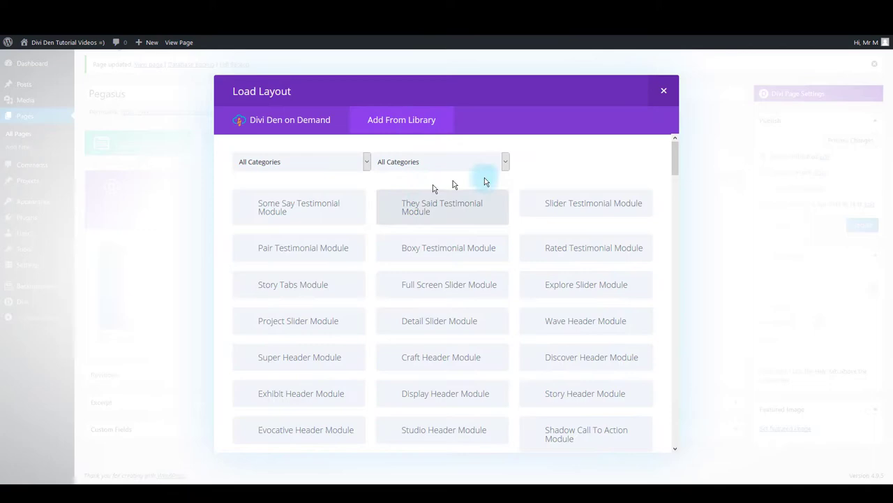
{"action": "left_click", "coordinate": [664, 91]}
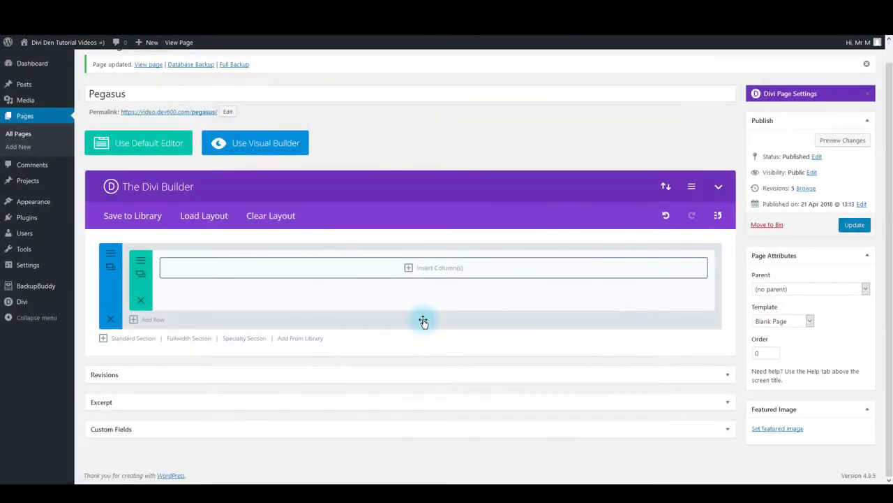